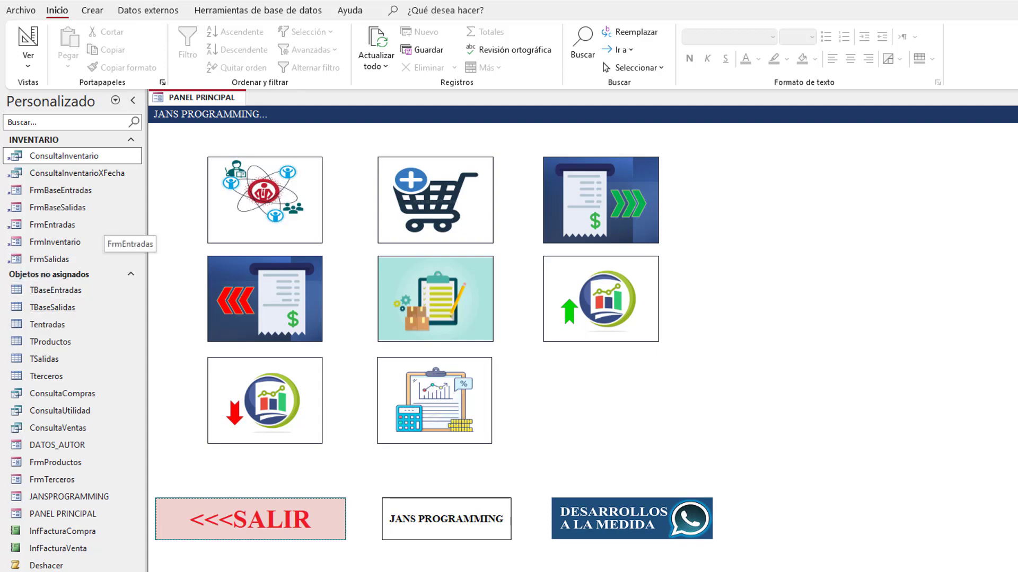
- Switch to File Explorer and create a folder named "Copia" beside Sistema_Inventarios_JANS.accdb in the Dividir Base de datos folder
{"action": "mouse_move", "coordinate": [498, 372]}
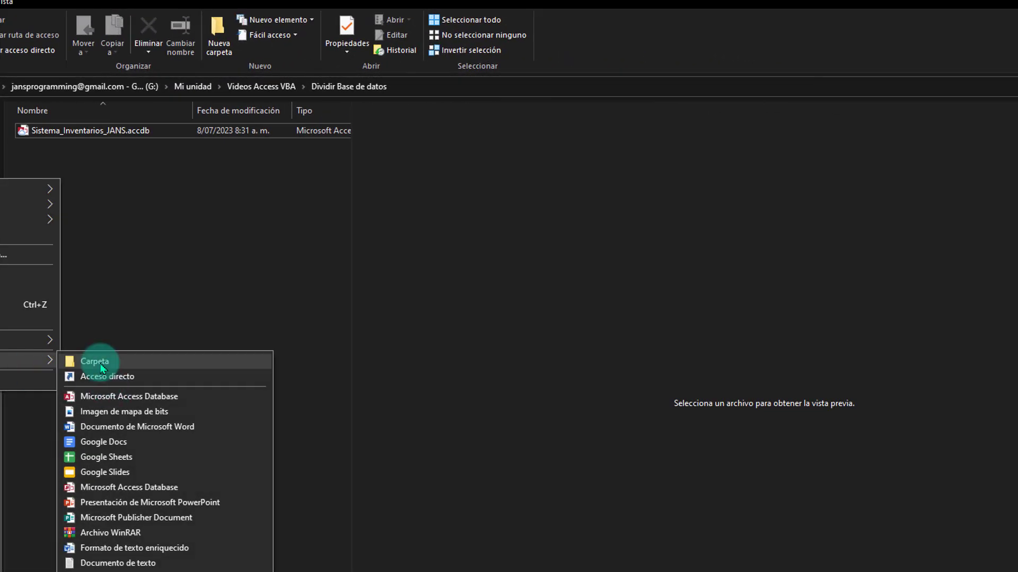
{"action": "left_click", "coordinate": [86, 362]}
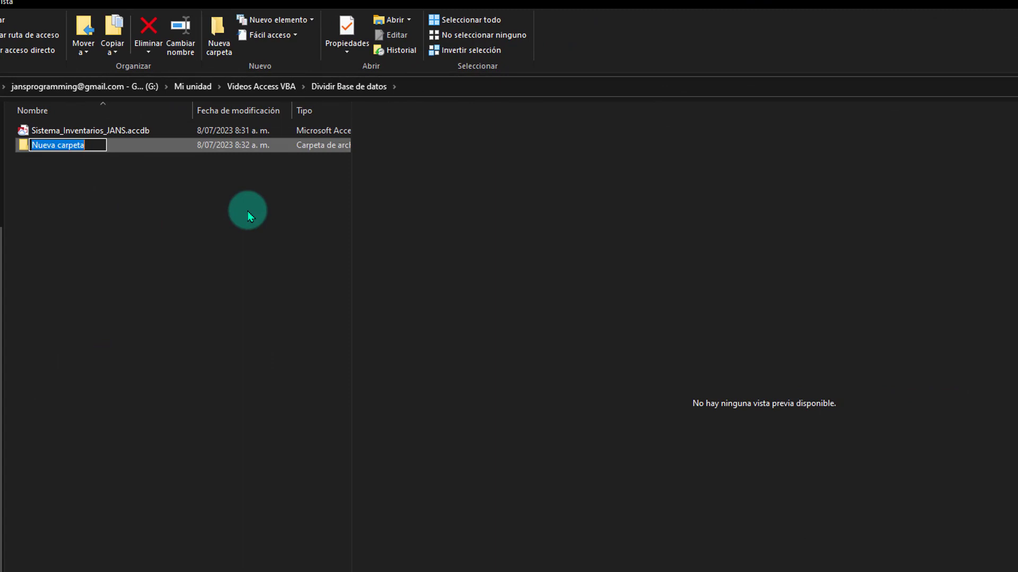
{"action": "type", "text": "Copia"}
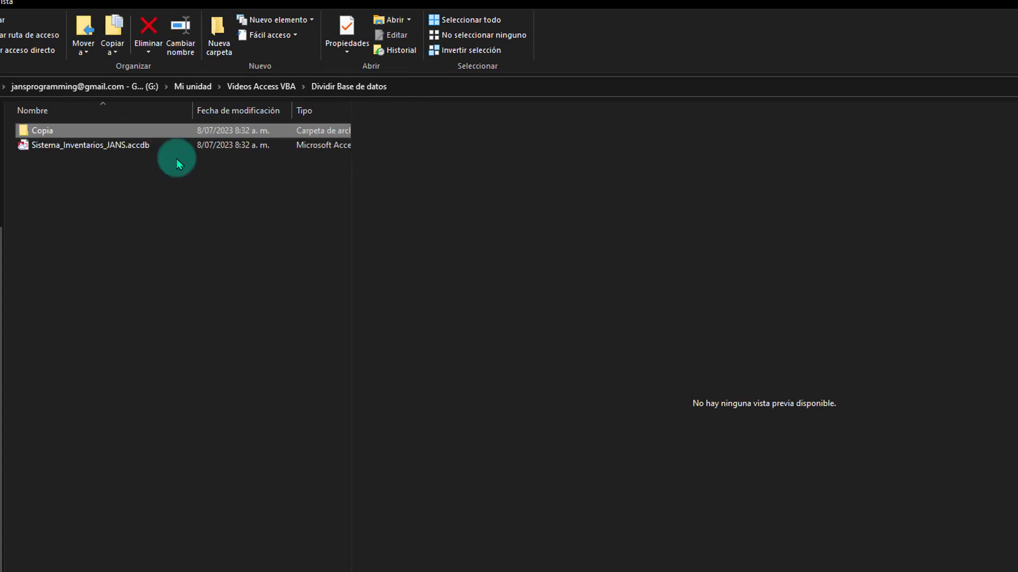
- Open Sistema_Inventarios_JANS.accdb in Access and start splitting it into a separate back-end database
{"action": "left_click", "coordinate": [48, 148]}
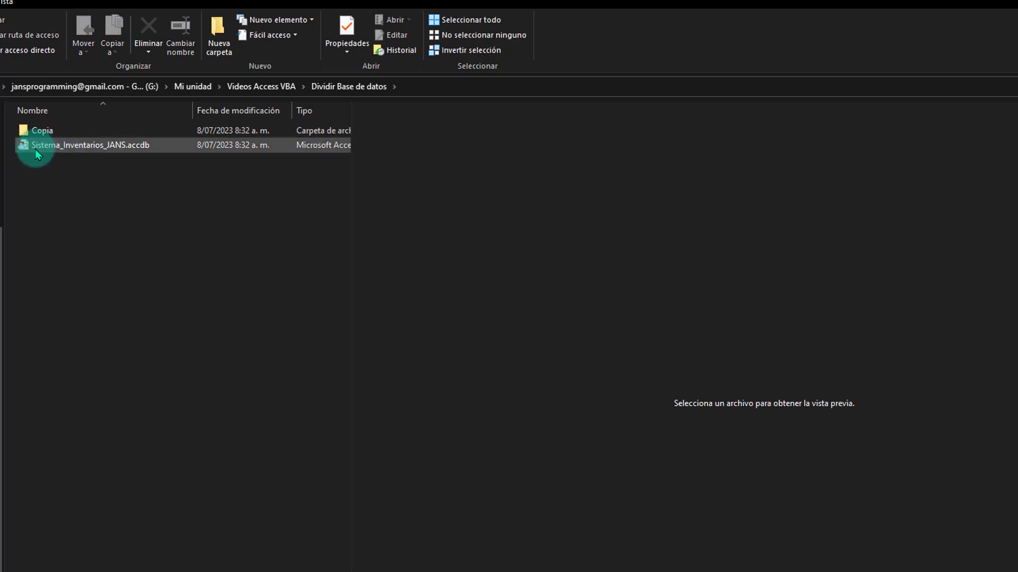
{"action": "double_click", "coordinate": [21, 148]}
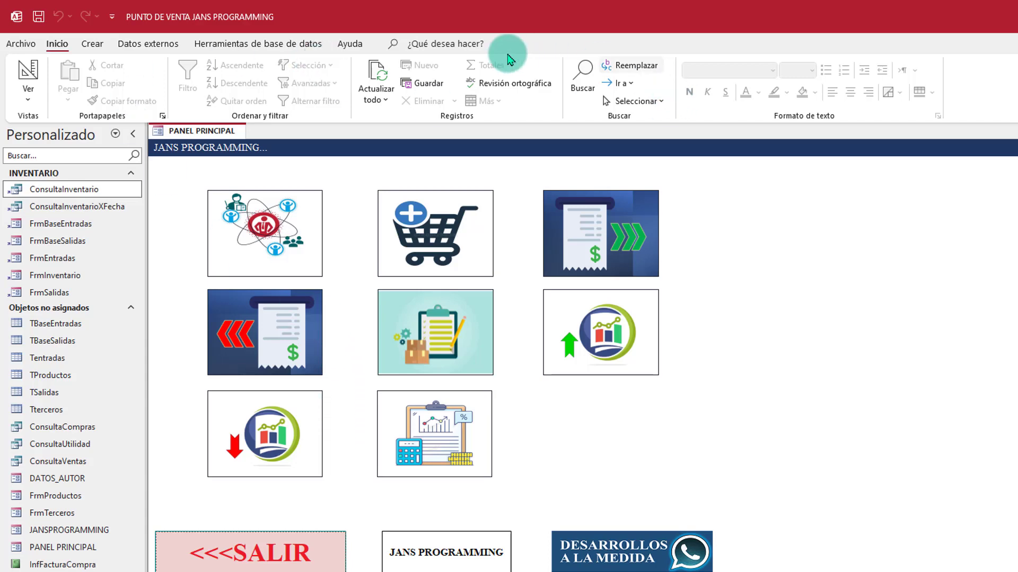
{"action": "left_click", "coordinate": [253, 46]}
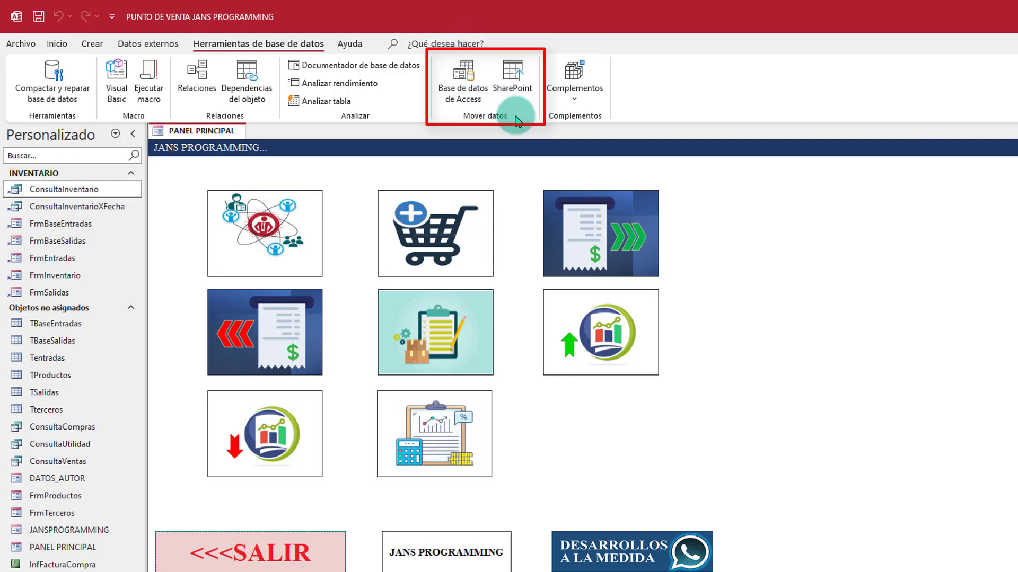
{"action": "left_click", "coordinate": [461, 94]}
{"action": "left_click_drag", "start_coordinate": [646, 184], "coordinate": [587, 166]}
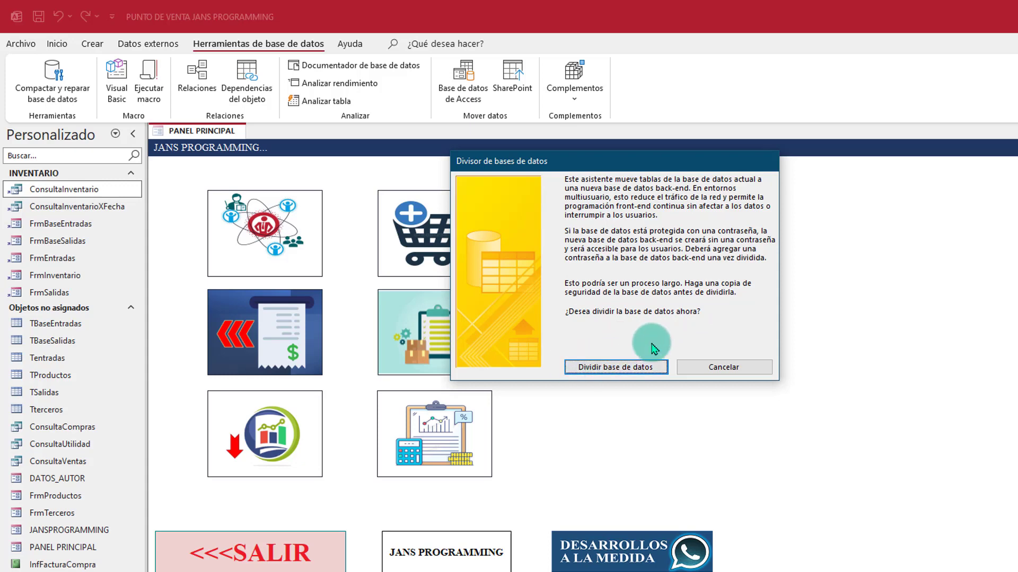
{"action": "left_click", "coordinate": [600, 367]}
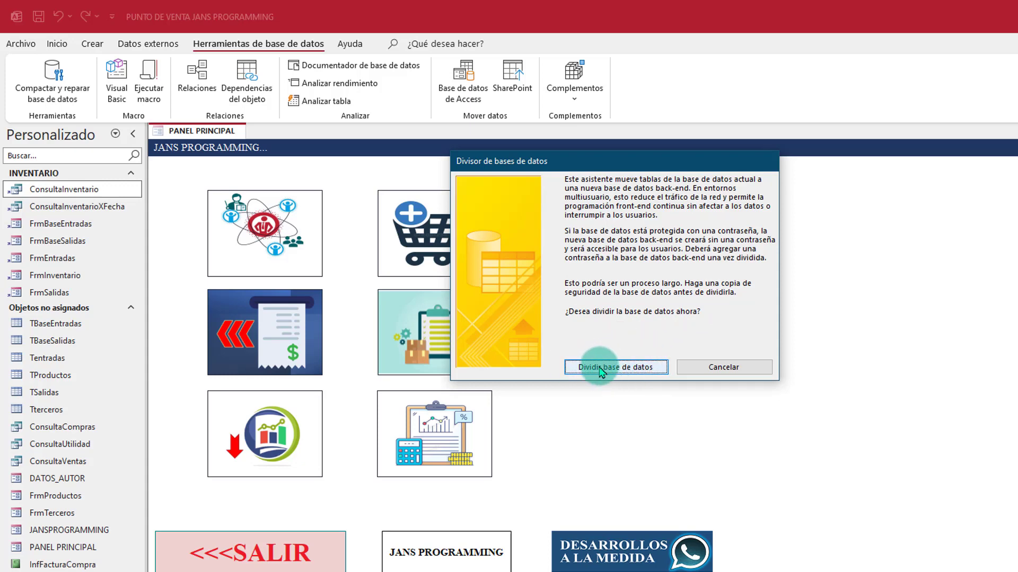
- Choose the Mi unidad\Videos Access VBA\Dividir Base de datos folder on drive G: as the location for the back-end database
{"action": "left_click_drag", "start_coordinate": [723, 187], "coordinate": [606, 129]}
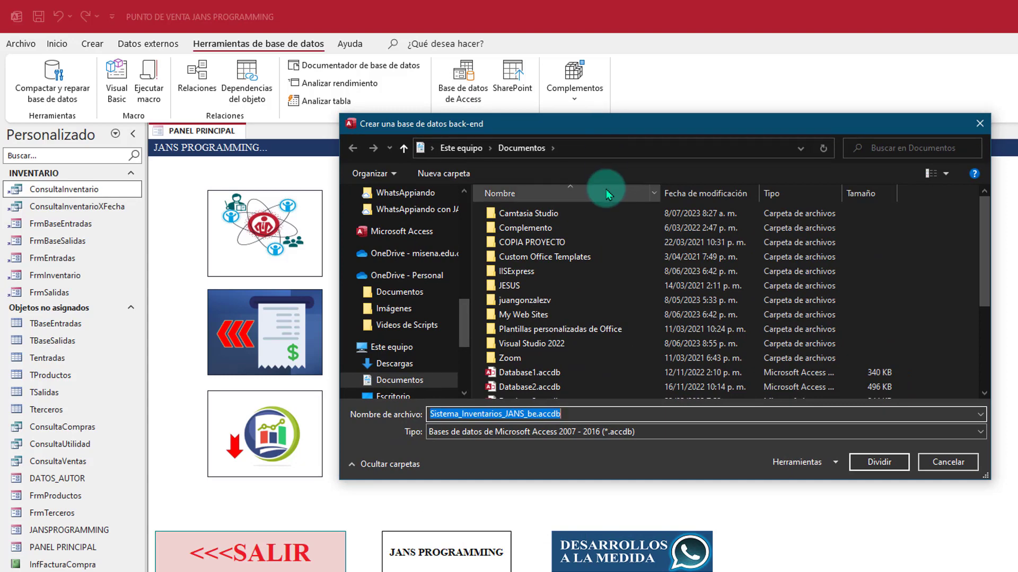
{"action": "scroll", "coordinate": [401, 295], "scroll_direction": "down", "scroll_amount": 1}
{"action": "scroll", "coordinate": [401, 295], "scroll_direction": "down", "scroll_amount": 2}
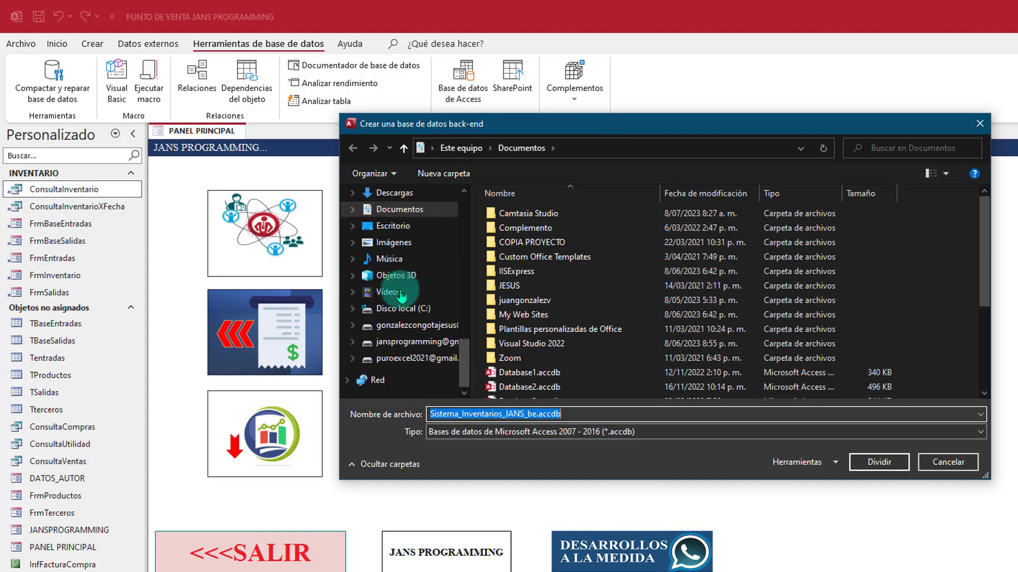
{"action": "left_click", "coordinate": [388, 344]}
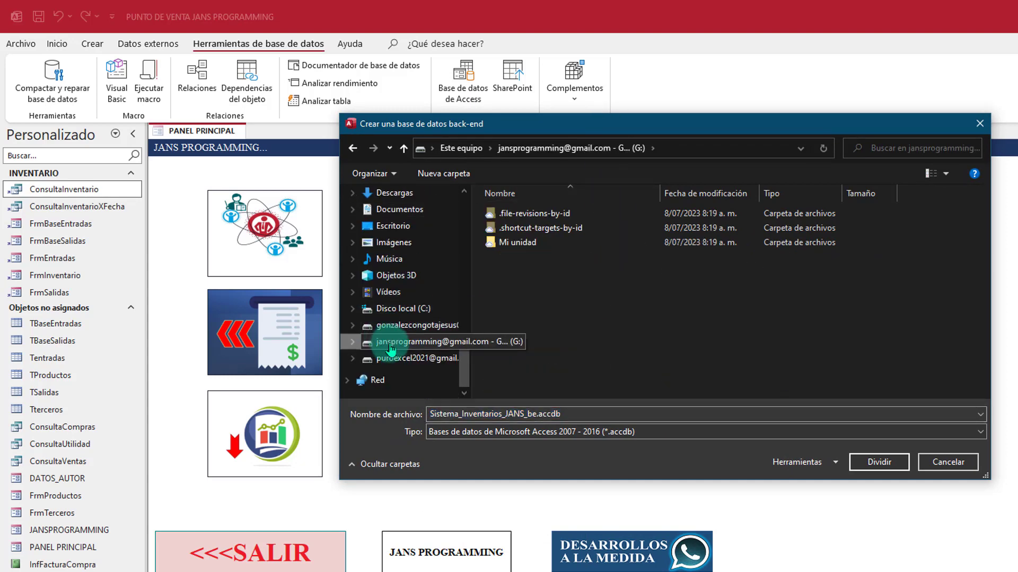
{"action": "left_click", "coordinate": [559, 272]}
{"action": "double_click", "coordinate": [552, 243]}
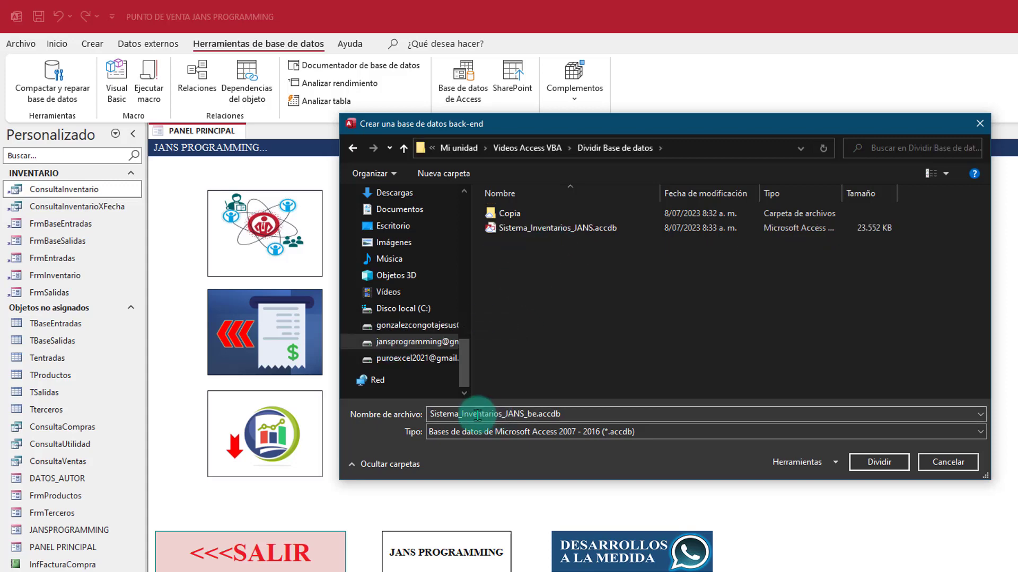
- Name the back-end file Backend_JANS_be.accdb and split the database
{"action": "left_click", "coordinate": [509, 414]}
{"action": "left_click", "coordinate": [521, 413]}
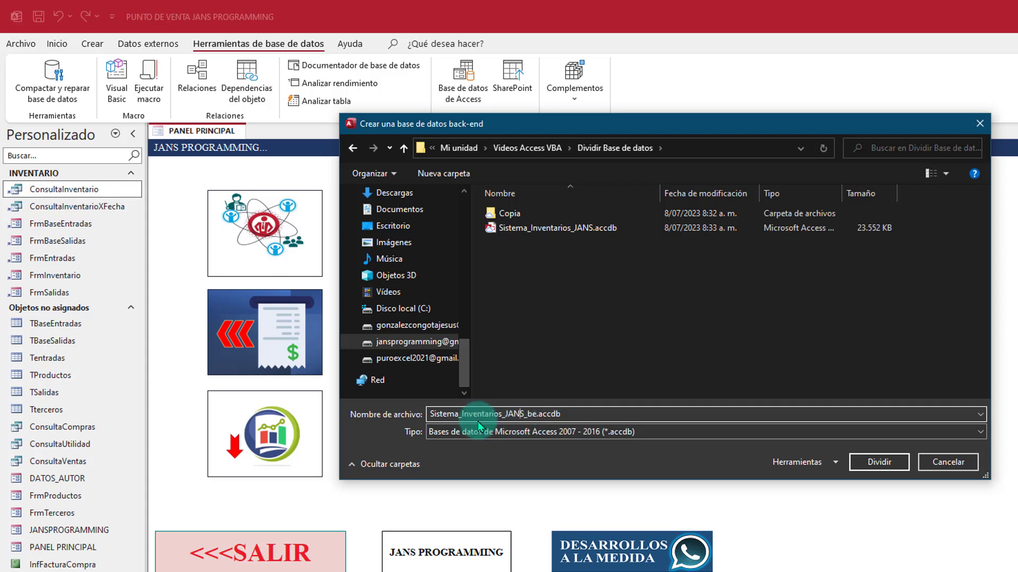
{"action": "key", "text": "shift+Home"}
{"action": "key", "text": "BackSpace"}
{"action": "type", "text": "Ba"}
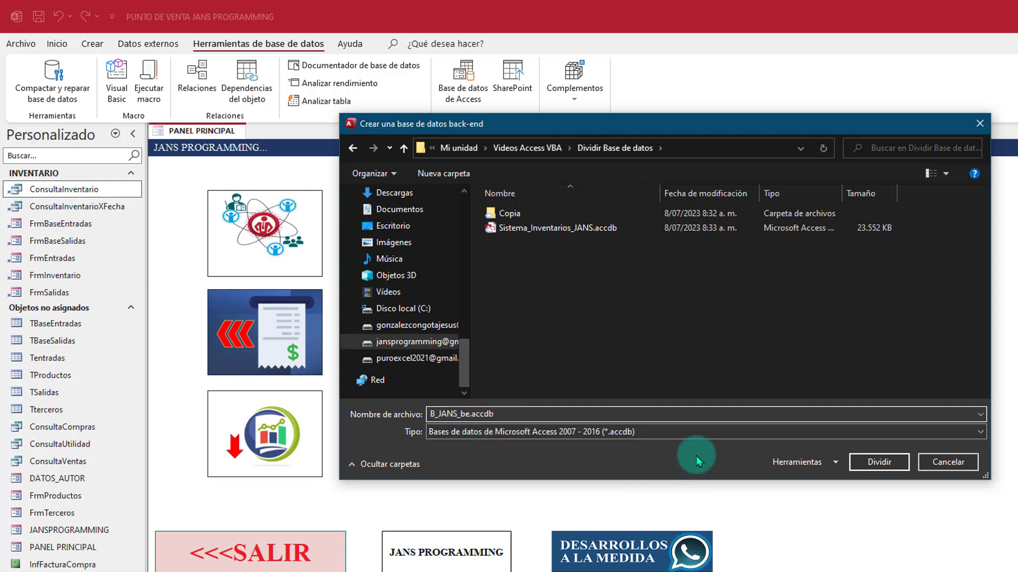
{"action": "type", "text": "ckend"}
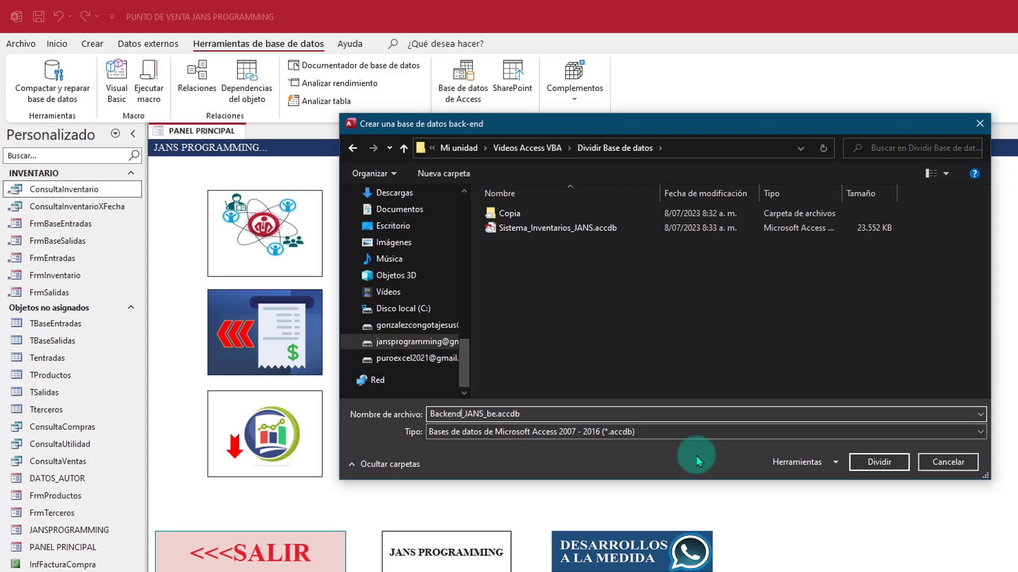
{"action": "left_click", "coordinate": [870, 469]}
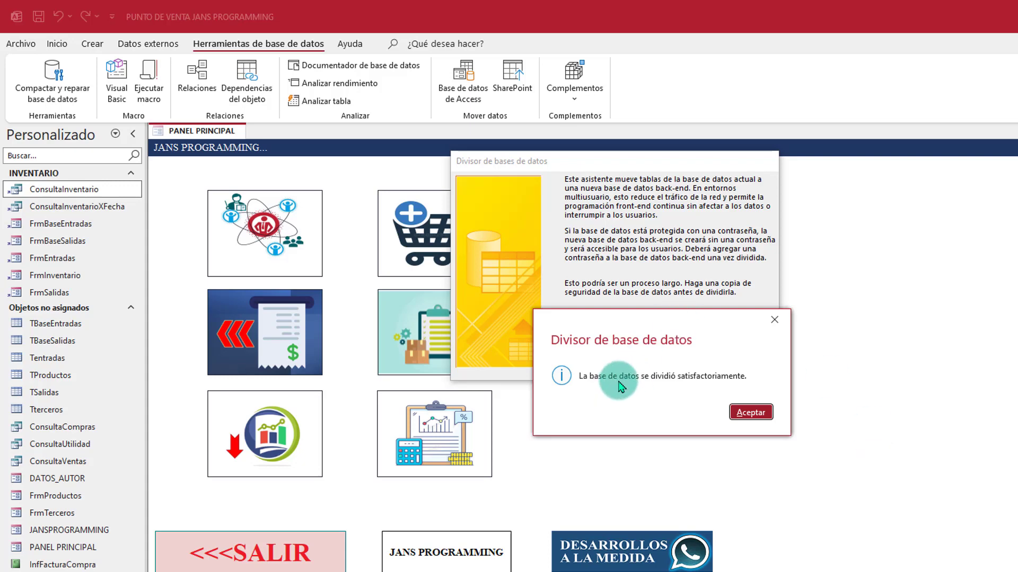
{"action": "left_click", "coordinate": [751, 415]}
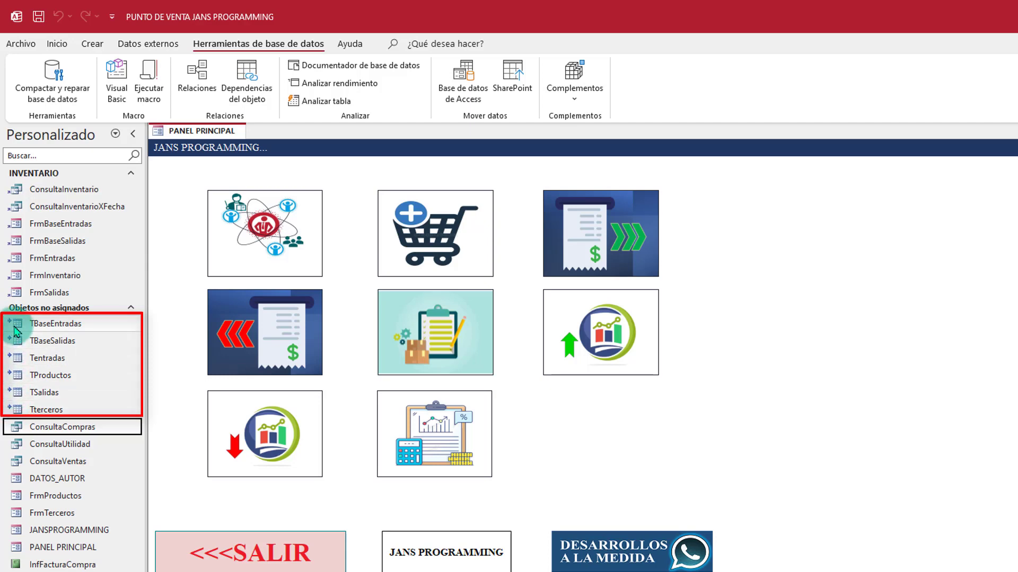
- Examine the linked table TBaseEntradas in Design view, including its source database description, and return to the main panel
{"action": "mouse_move", "coordinate": [18, 333]}
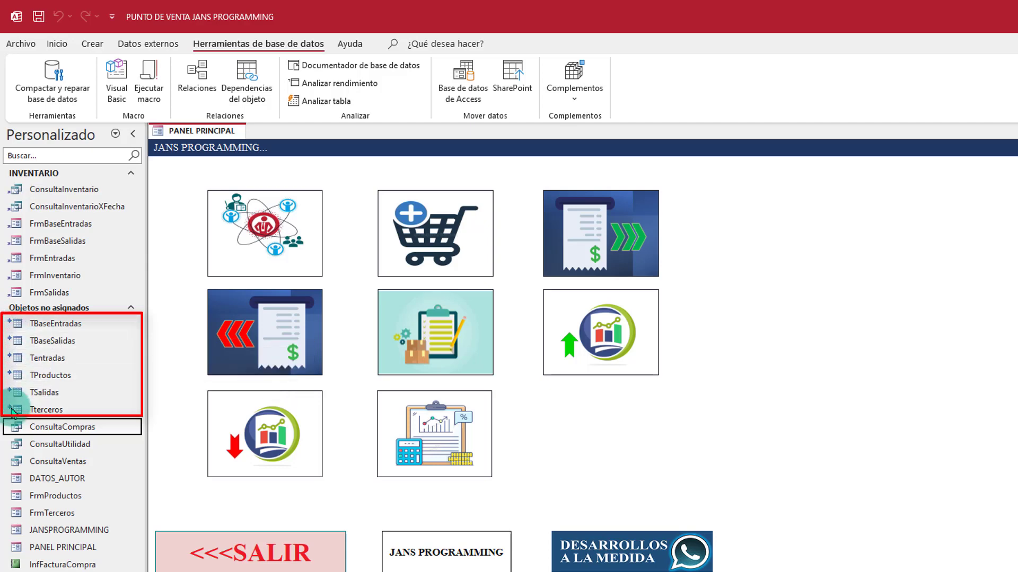
{"action": "mouse_move", "coordinate": [15, 419]}
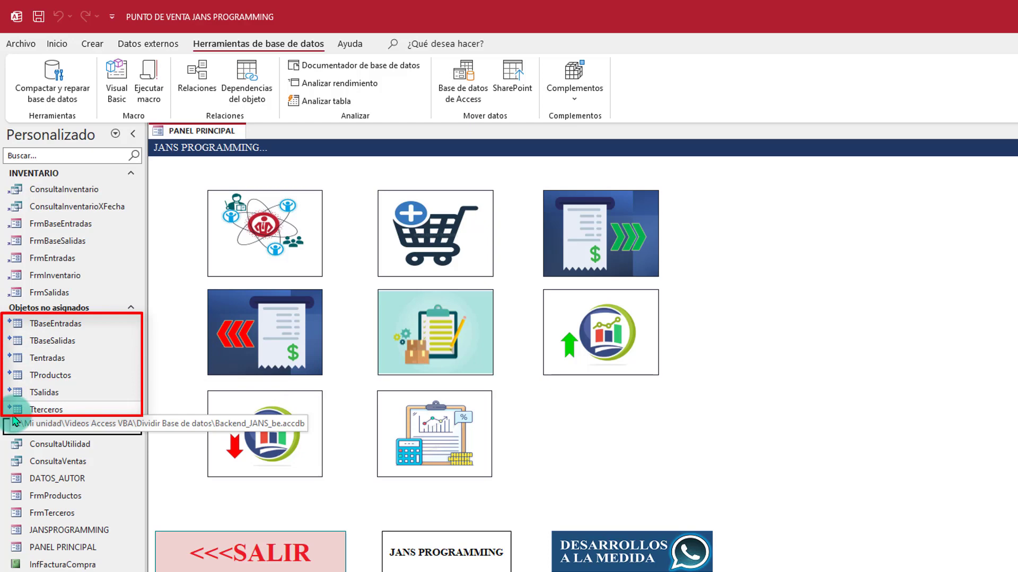
{"action": "left_click", "coordinate": [32, 326]}
{"action": "right_click", "coordinate": [32, 328]}
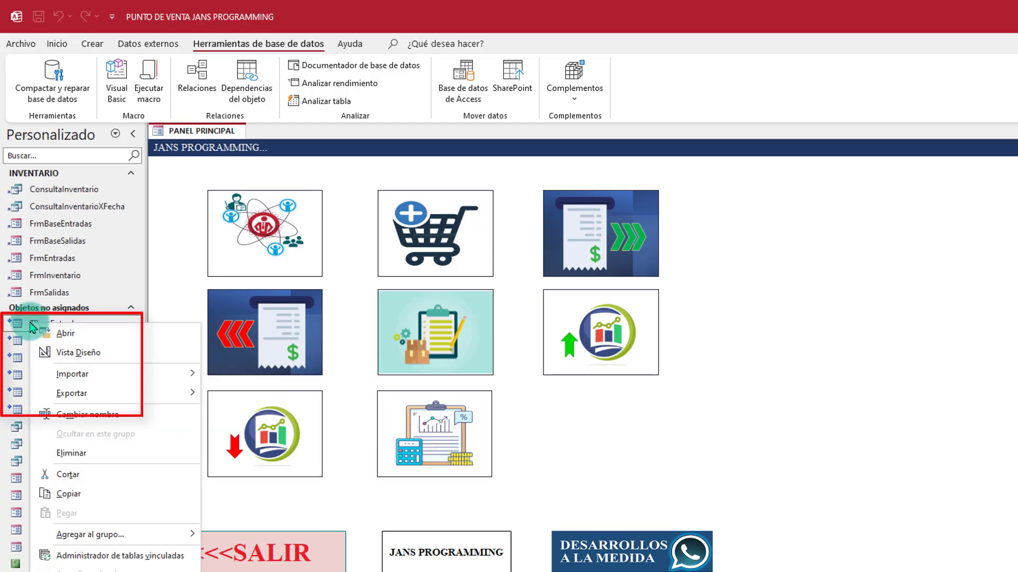
{"action": "left_click", "coordinate": [85, 353]}
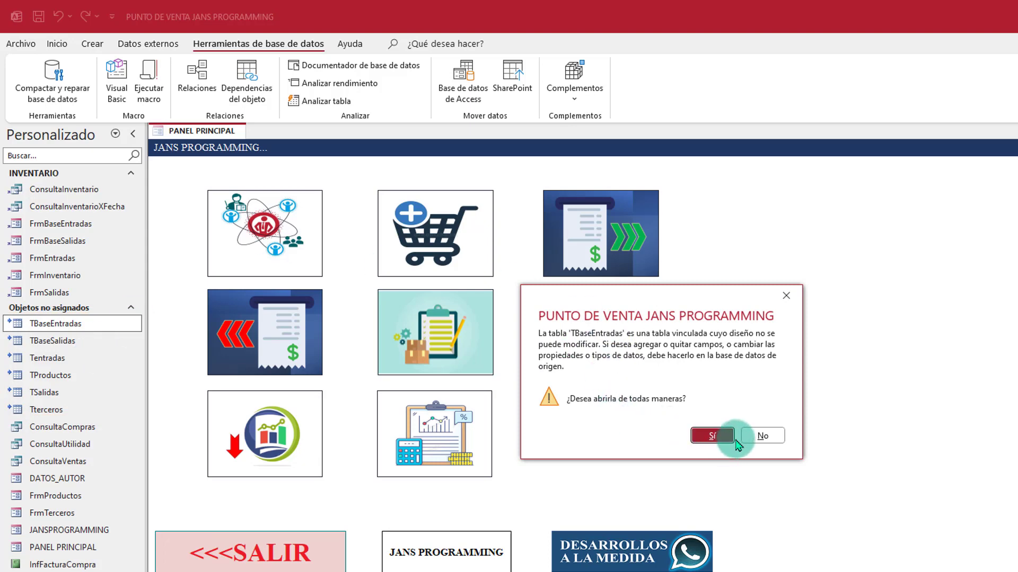
{"action": "left_click", "coordinate": [712, 436]}
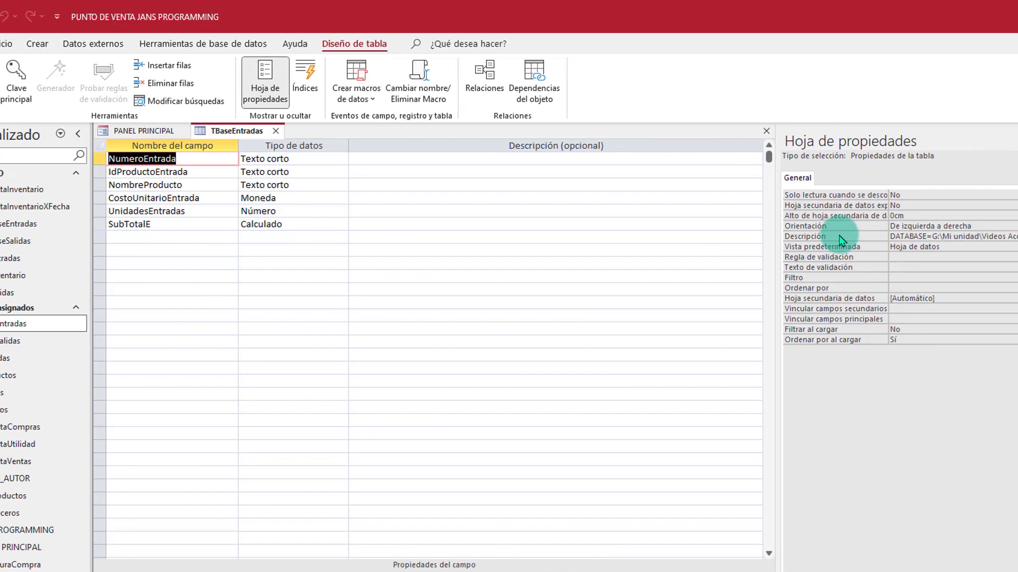
{"action": "left_click", "coordinate": [854, 238]}
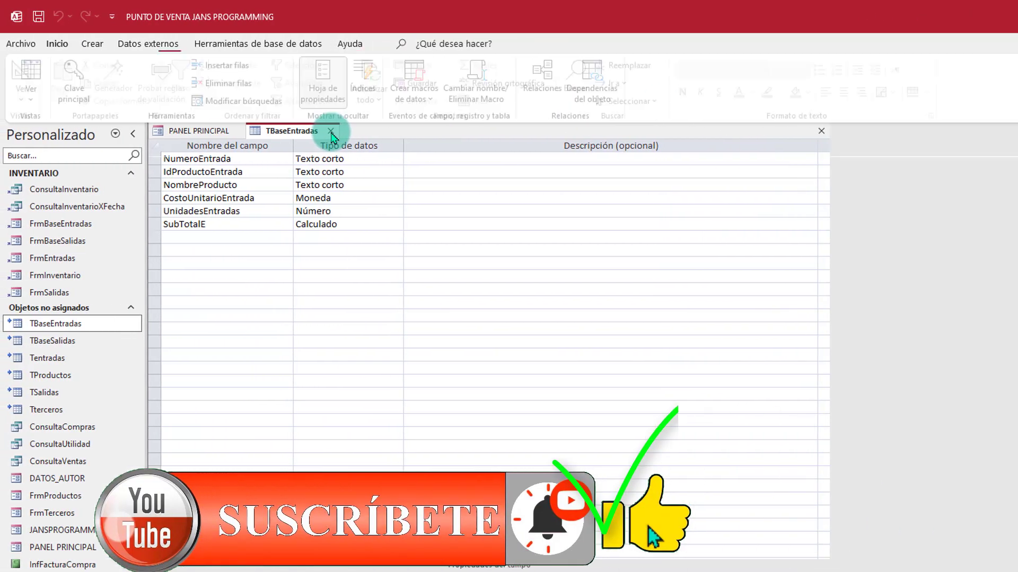
{"action": "left_click", "coordinate": [216, 132]}
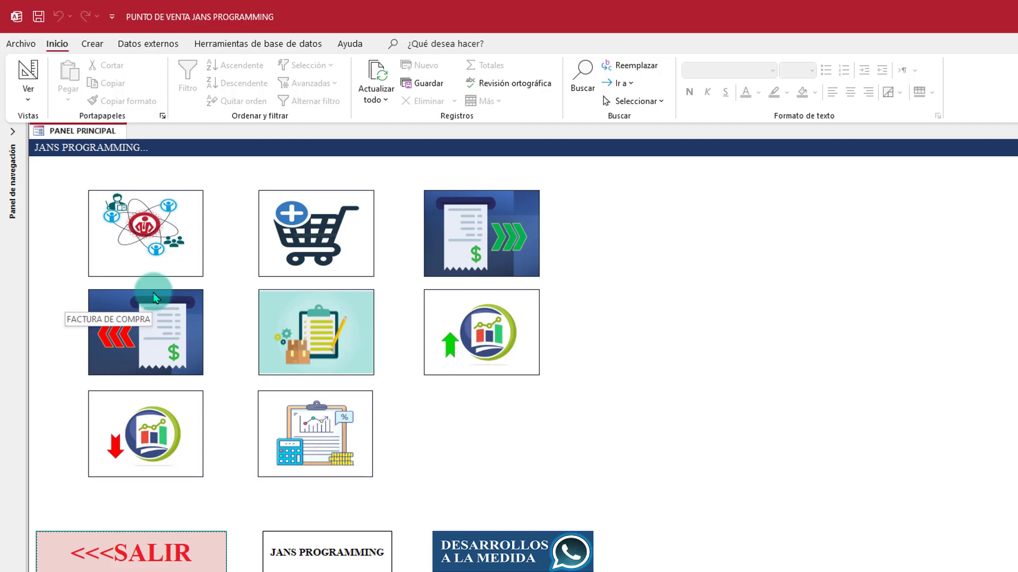
- View the records in the GESTION DE TERCEROS form from the main panel, and exit the form
{"action": "left_click", "coordinate": [147, 245]}
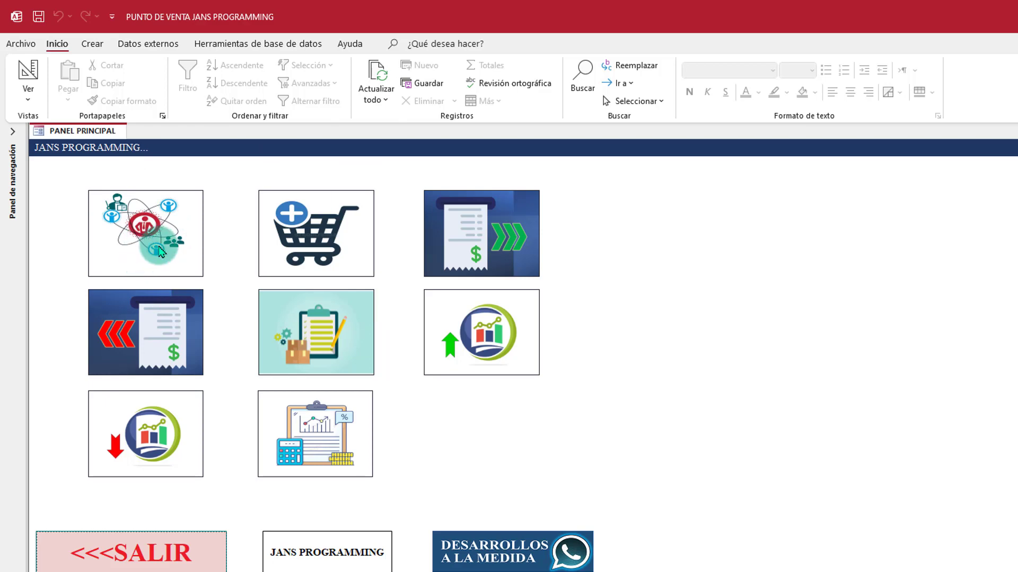
{"action": "left_click_drag", "start_coordinate": [630, 141], "coordinate": [566, 121]}
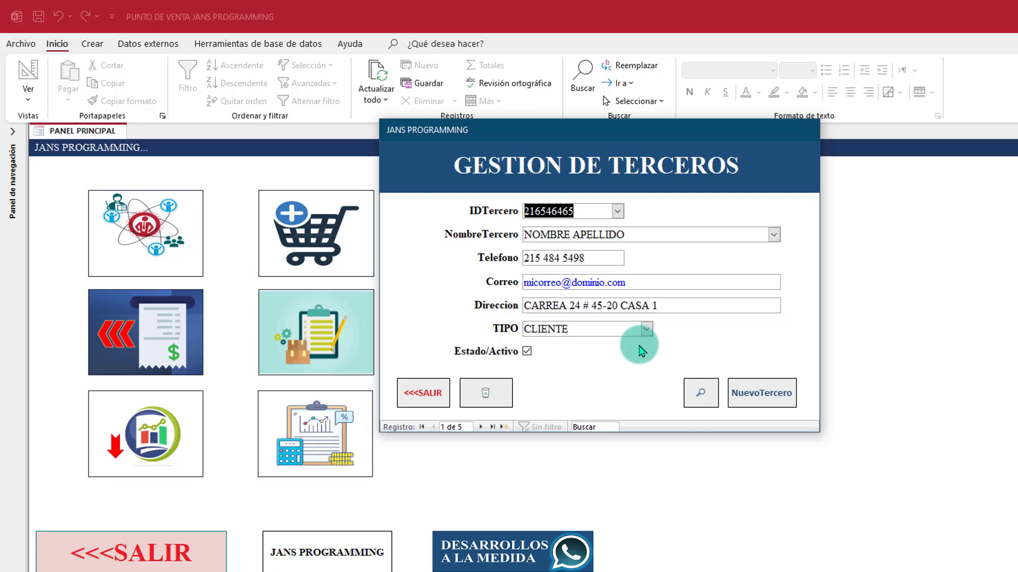
{"action": "left_click", "coordinate": [419, 389]}
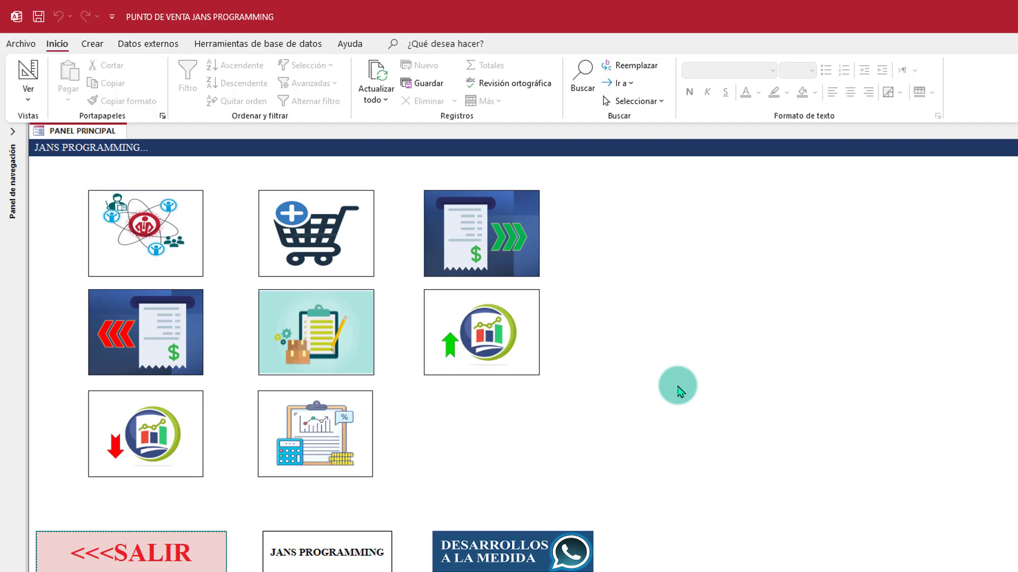
- Delete the six linked tables from TBaseEntradas through Tterceros from the front-end database
{"action": "left_click", "coordinate": [13, 131]}
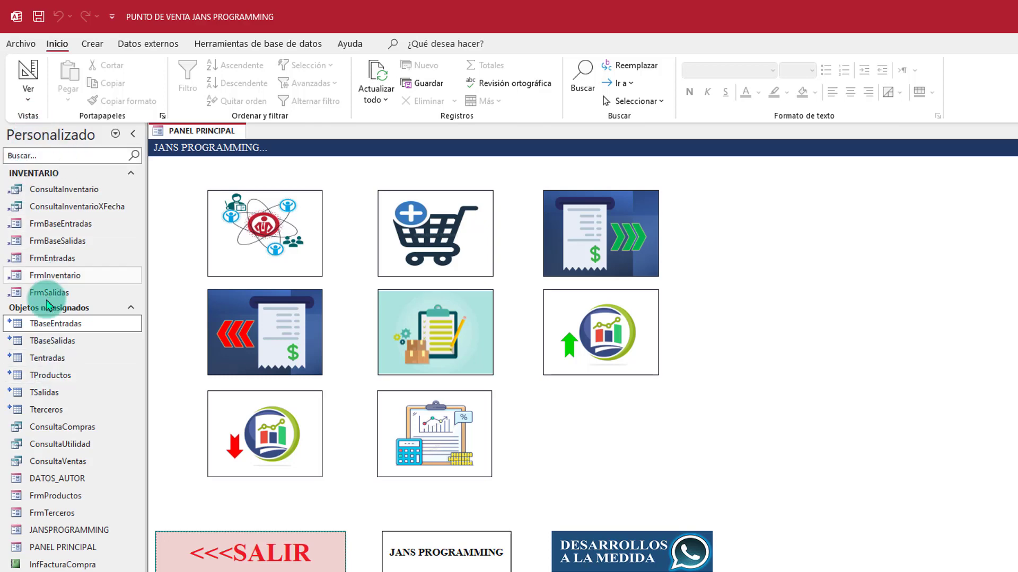
{"action": "left_click", "coordinate": [30, 328]}
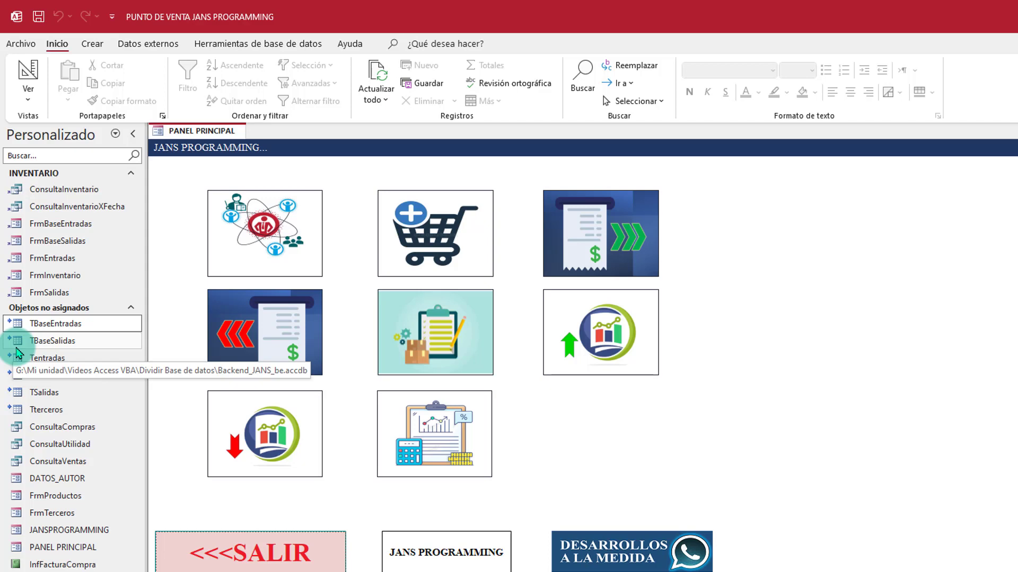
{"action": "left_click", "coordinate": [47, 326]}
{"action": "left_click_drag", "start_coordinate": [47, 329], "coordinate": [106, 410]}
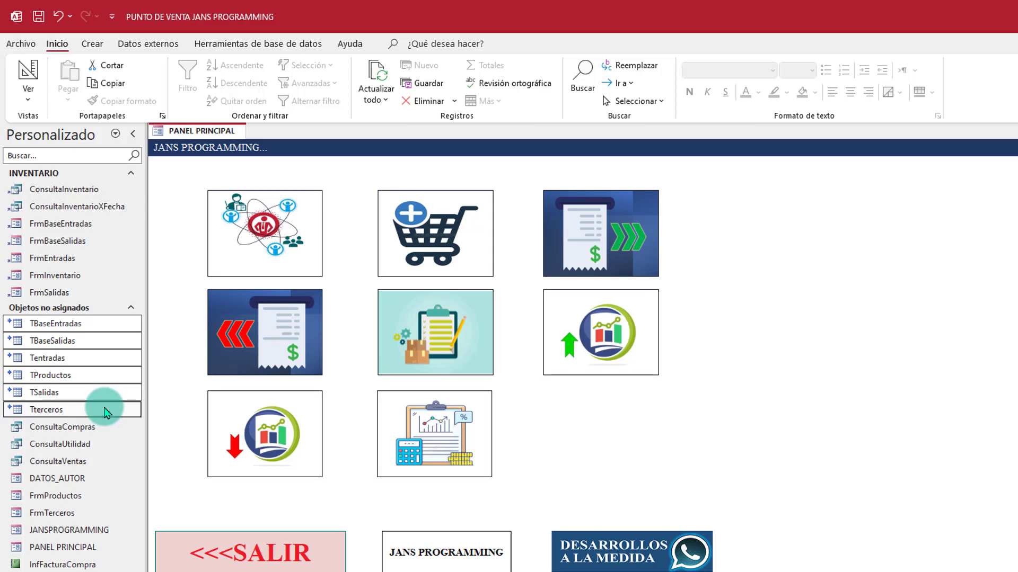
{"action": "key", "text": "Delete"}
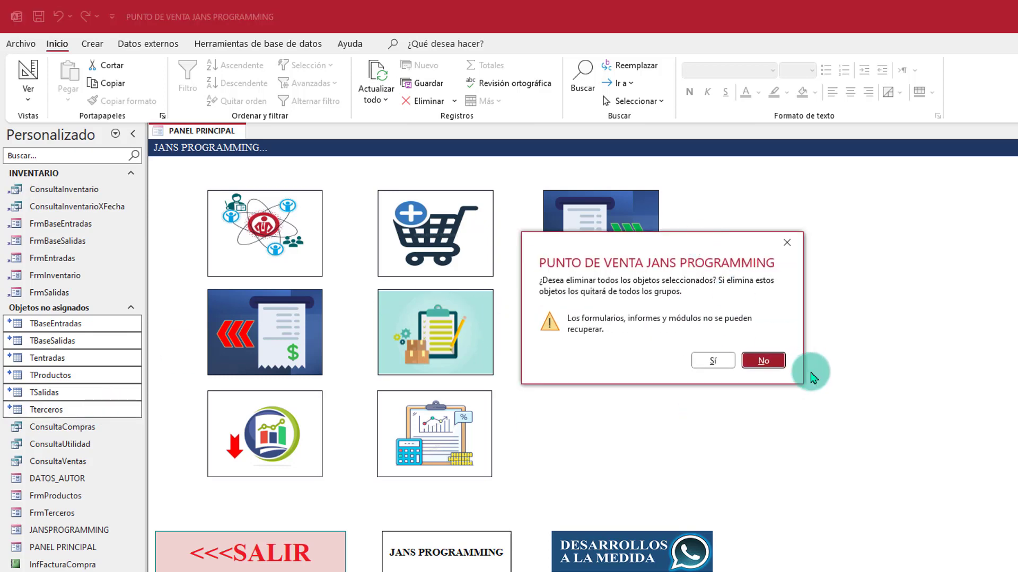
{"action": "left_click", "coordinate": [711, 360]}
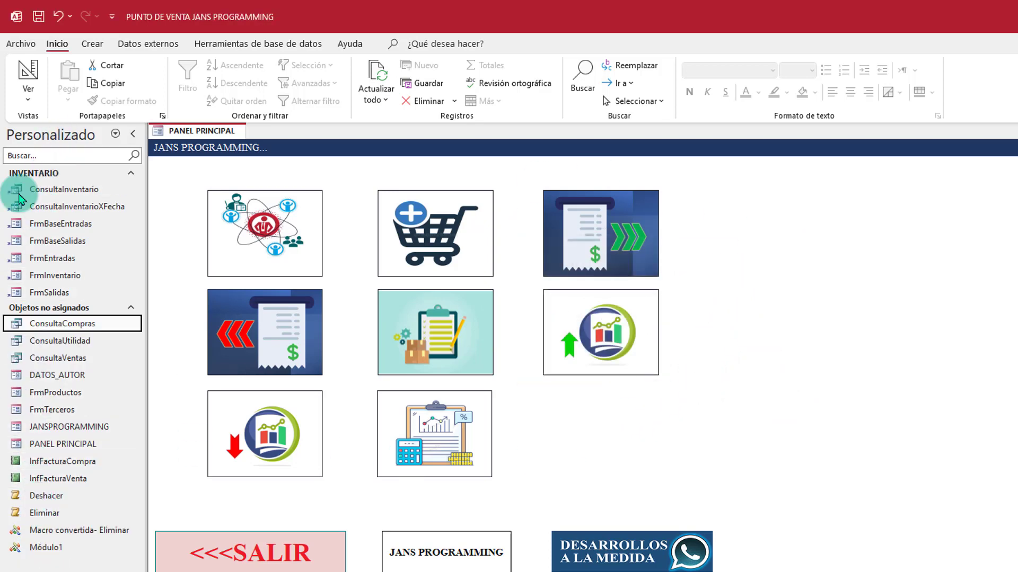
- Start getting external data from an Access database, choosing to link to the data source by creating a linked table
{"action": "left_click", "coordinate": [148, 47]}
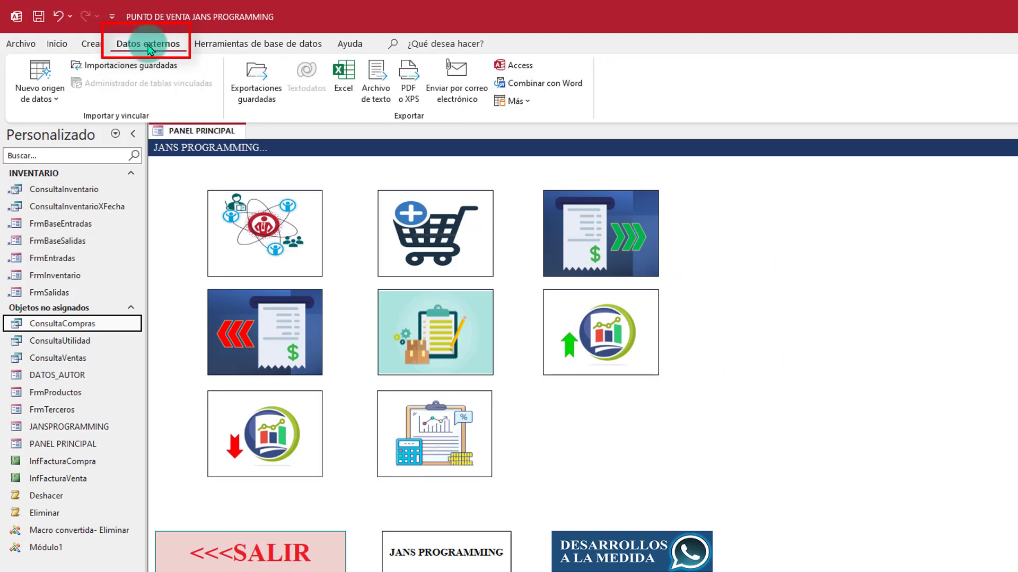
{"action": "left_click", "coordinate": [56, 103]}
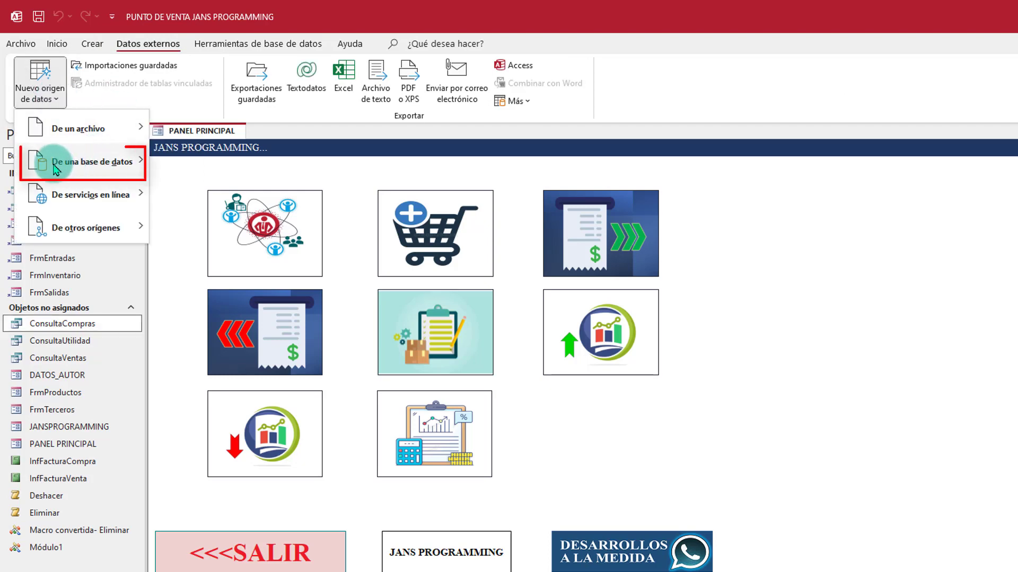
{"action": "mouse_move", "coordinate": [98, 168]}
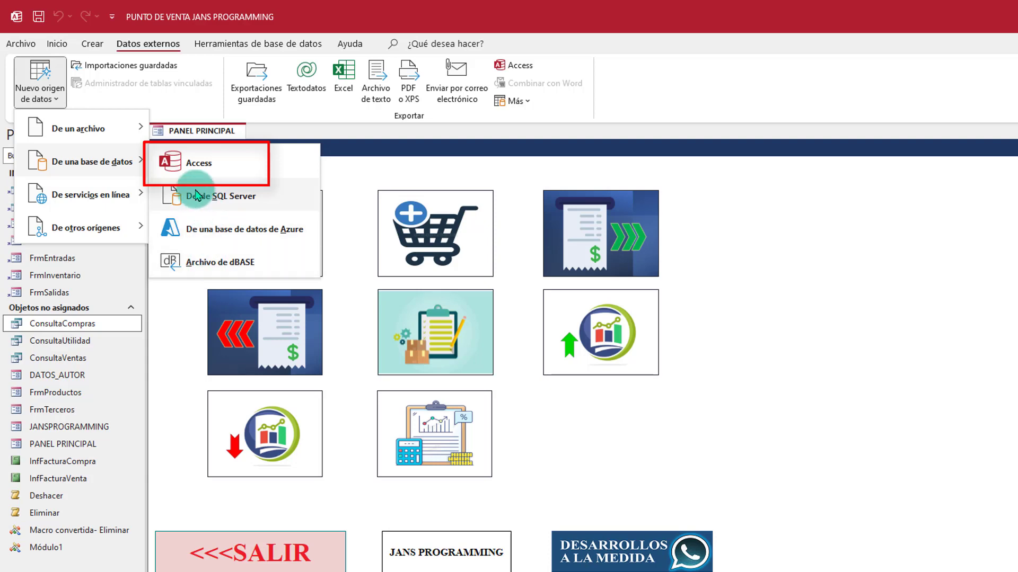
{"action": "left_click", "coordinate": [181, 165]}
{"action": "left_click_drag", "start_coordinate": [622, 126], "coordinate": [635, 188]}
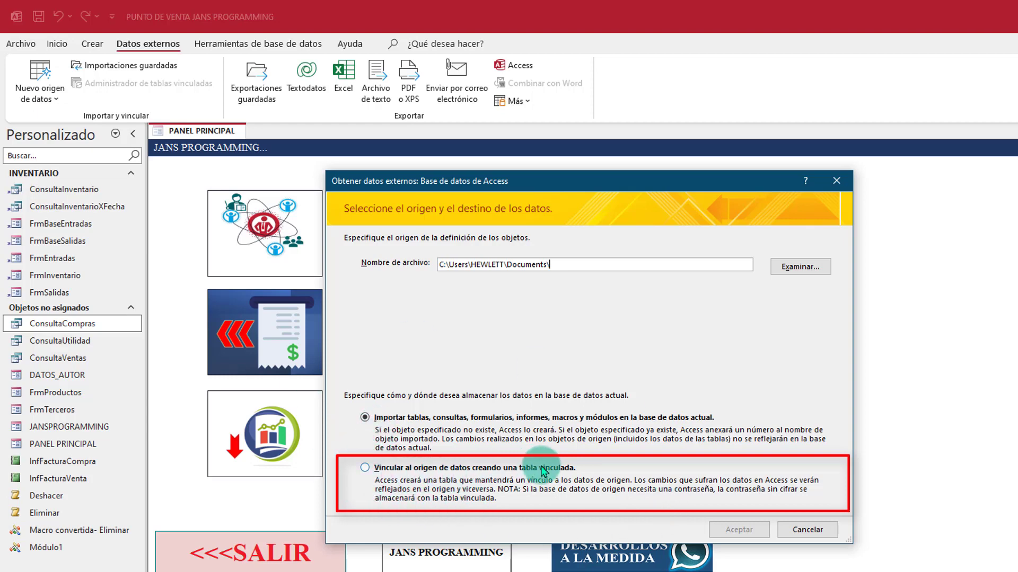
{"action": "left_click", "coordinate": [364, 468]}
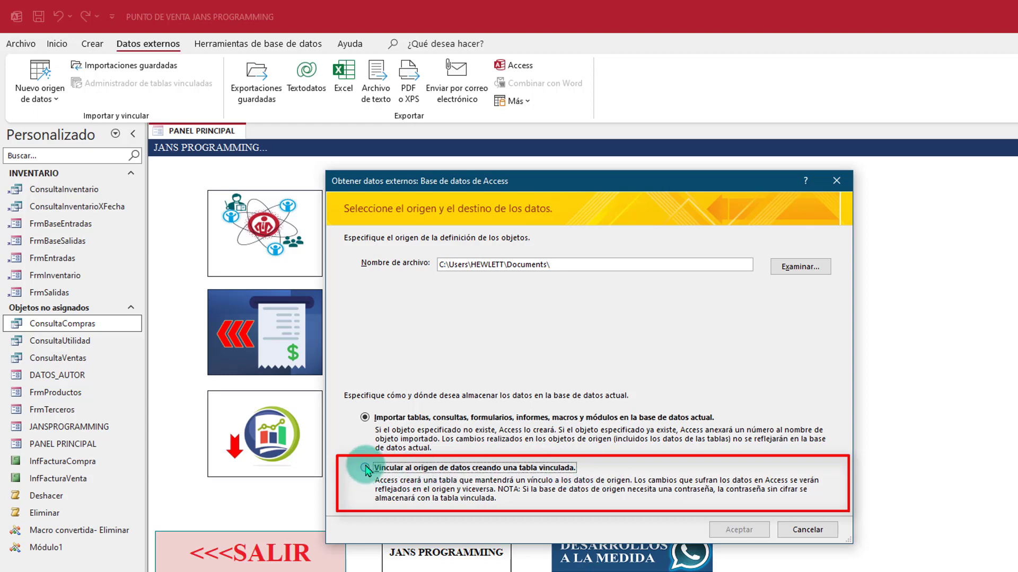
- Choose Backend_JANS_be.accdb in the Dividir Base de datos folder as the source file and accept the link settings
{"action": "left_click", "coordinate": [800, 267]}
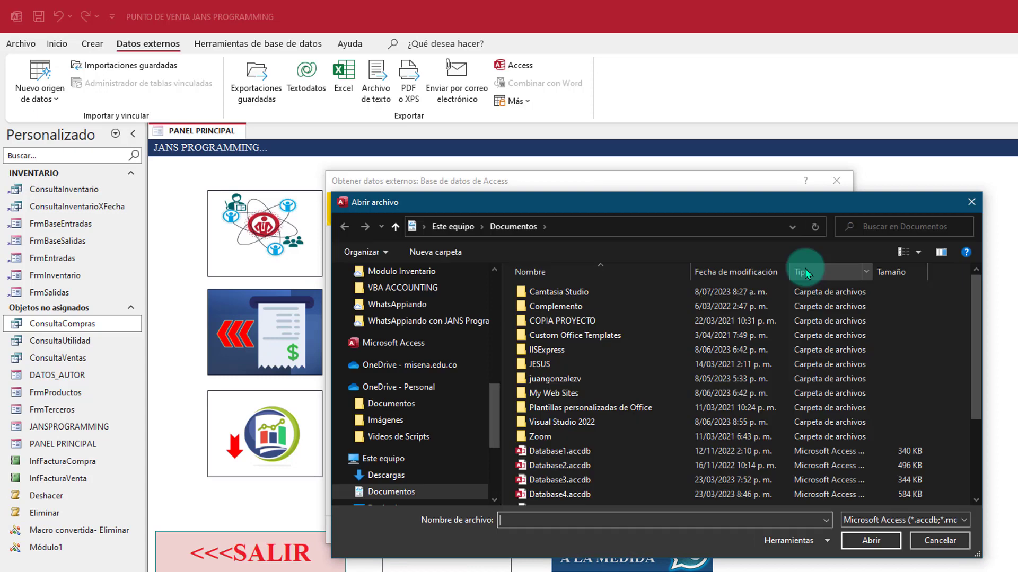
{"action": "scroll", "coordinate": [409, 419], "scroll_direction": "down", "scroll_amount": 3}
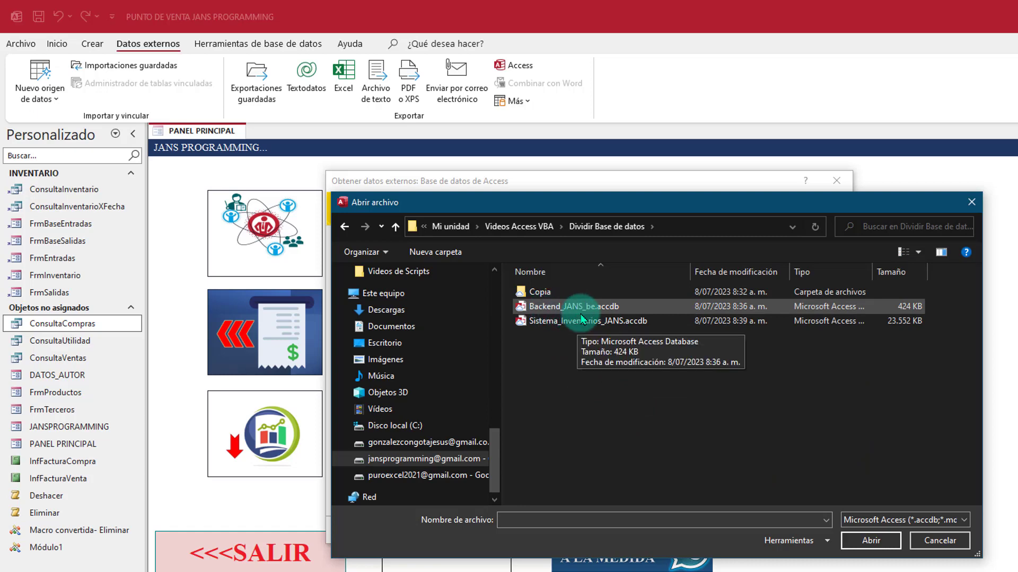
{"action": "left_click", "coordinate": [545, 308]}
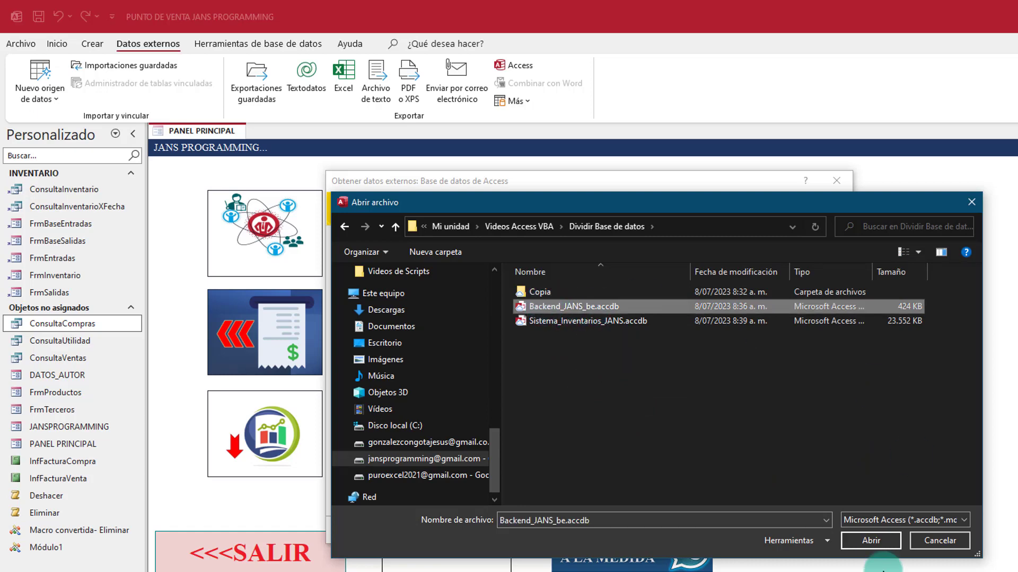
{"action": "left_click", "coordinate": [870, 542]}
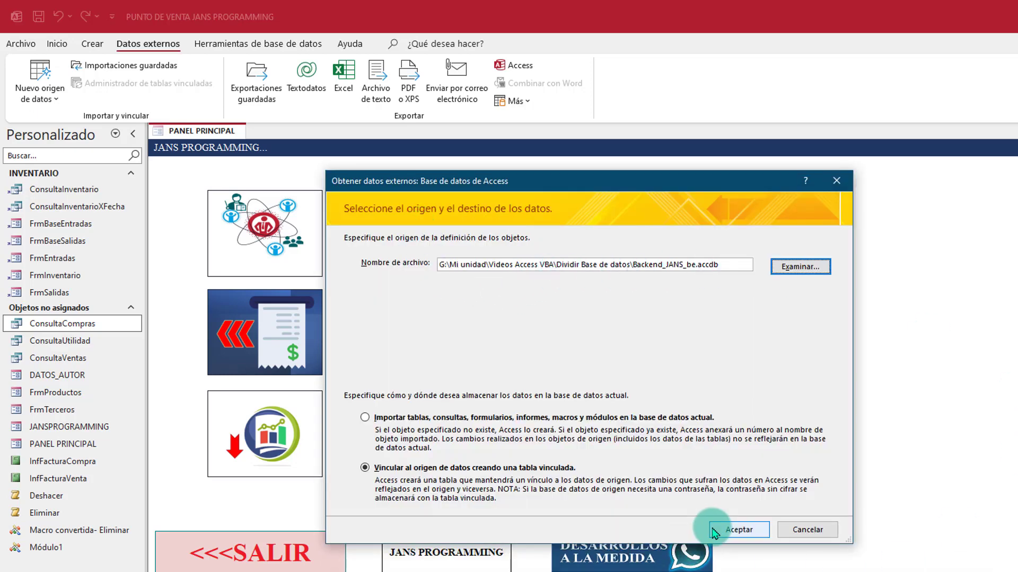
{"action": "left_click", "coordinate": [737, 530]}
- Link all six back-end tables, TBaseEntradas through Tterceros, to the front-end database
{"action": "left_click_drag", "start_coordinate": [182, 31], "coordinate": [641, 232]}
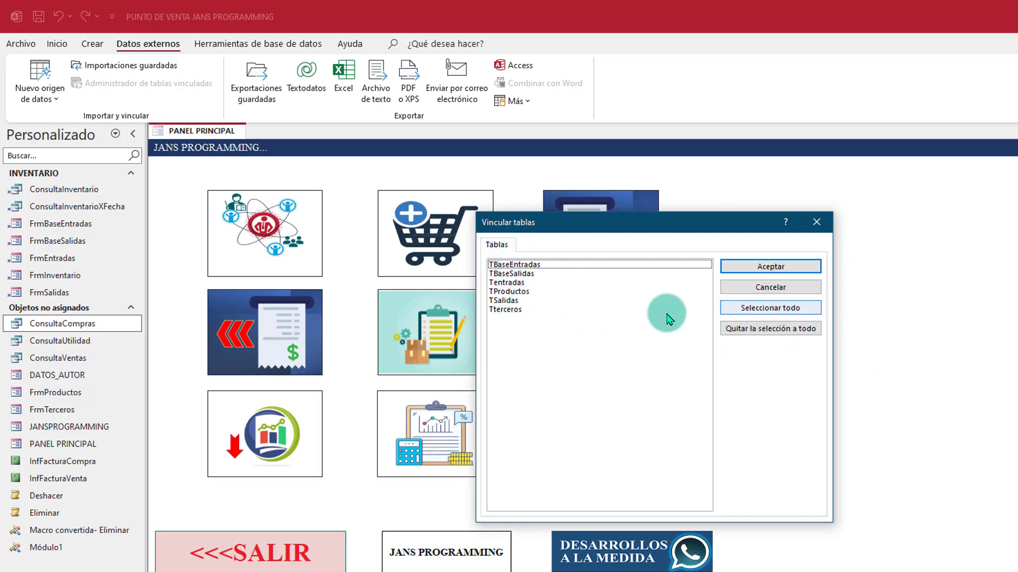
{"action": "left_click", "coordinate": [769, 312]}
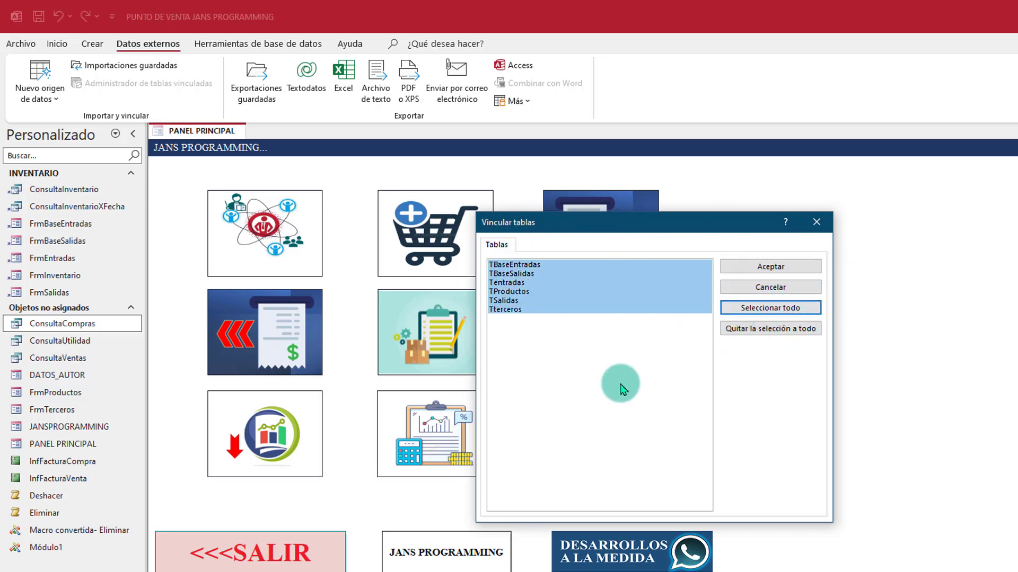
{"action": "left_click", "coordinate": [766, 267]}
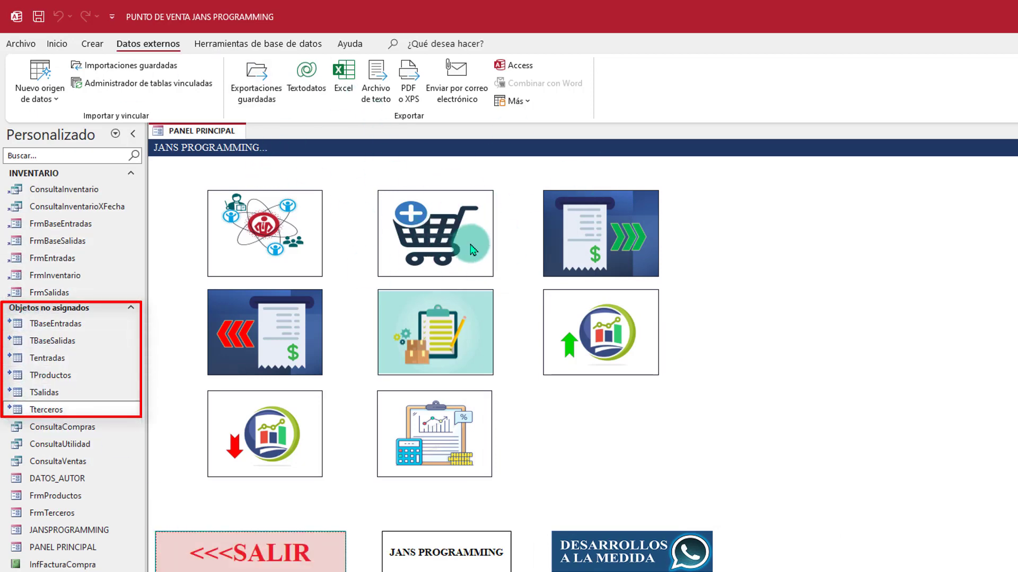
- View the GESTION DE PRODUCTOS form from the main panel to check its records, and exit the form
{"action": "left_click", "coordinate": [437, 248]}
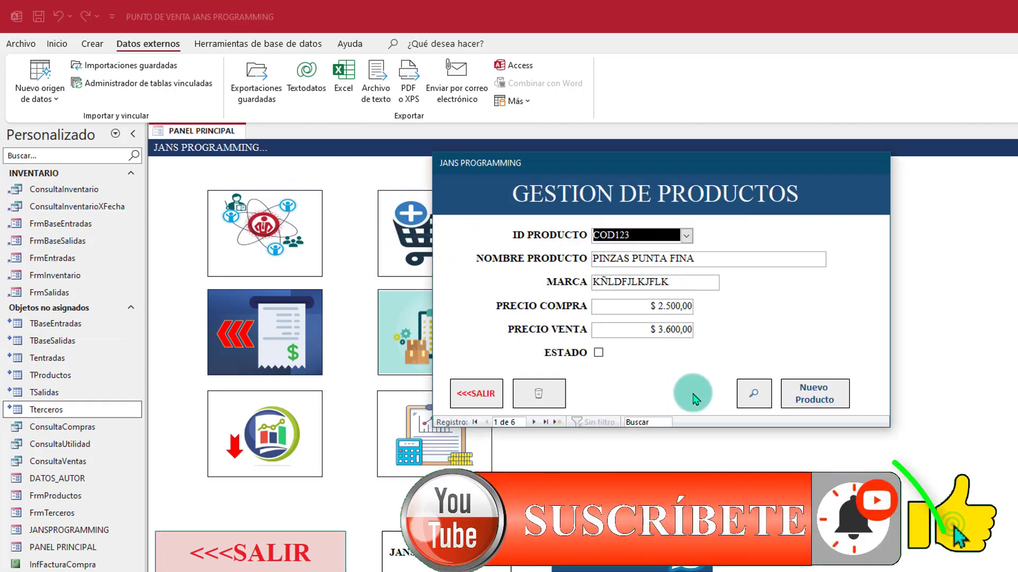
{"action": "left_click", "coordinate": [488, 395]}
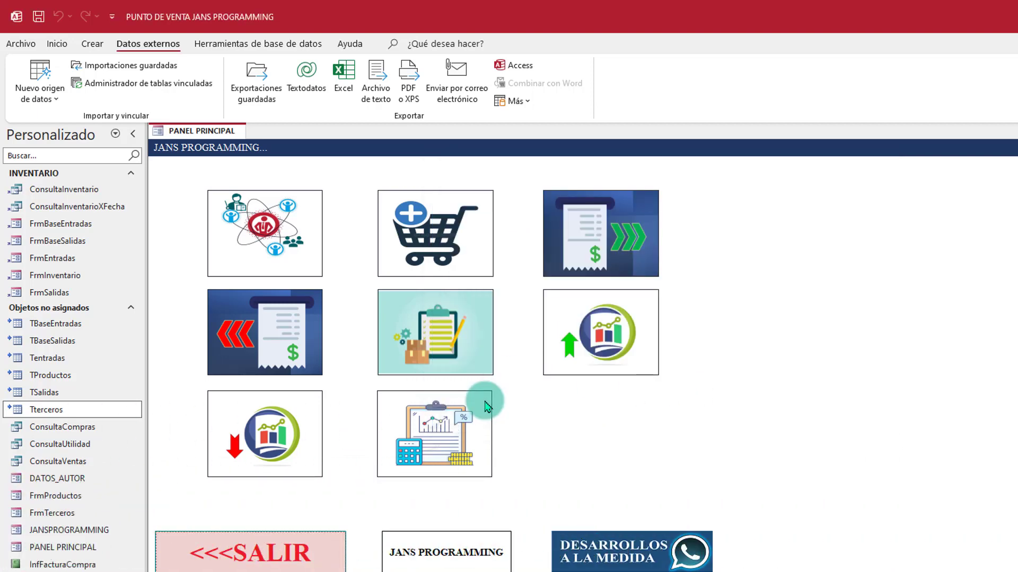